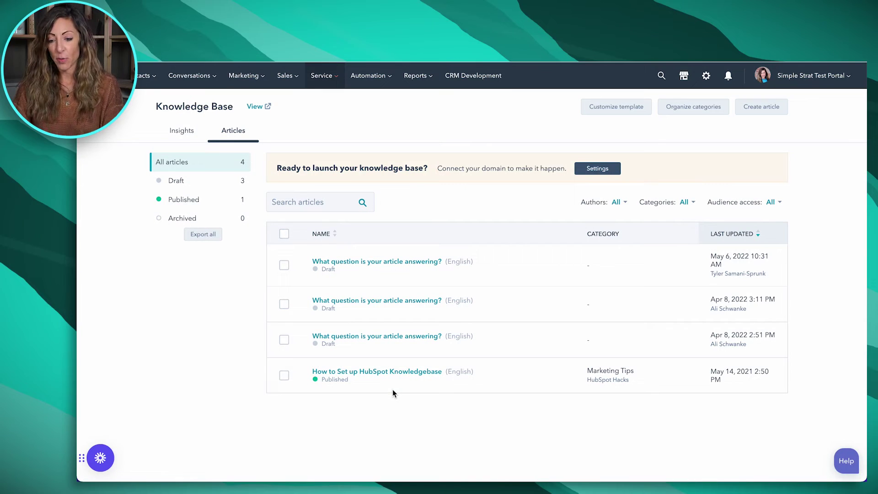
# View the live knowledge base, then open draft 'What question is your article answering?' to its Settings
pyautogui.click(330, 79)
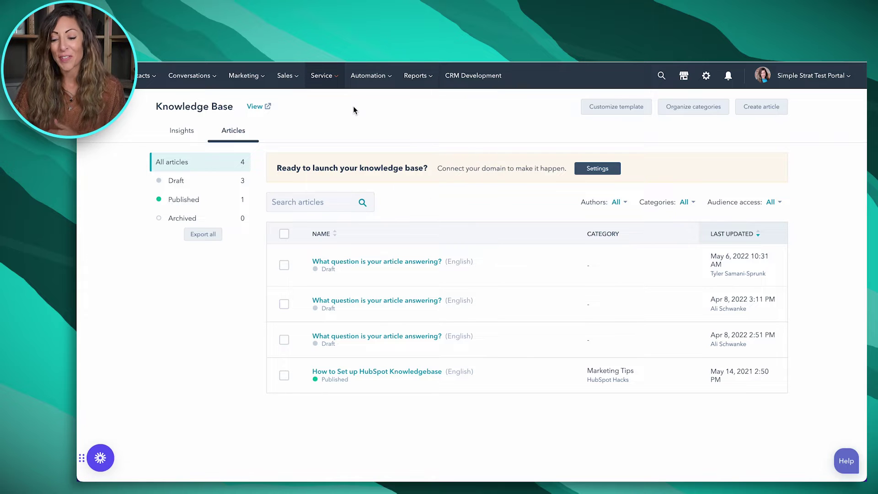
pyautogui.click(256, 108)
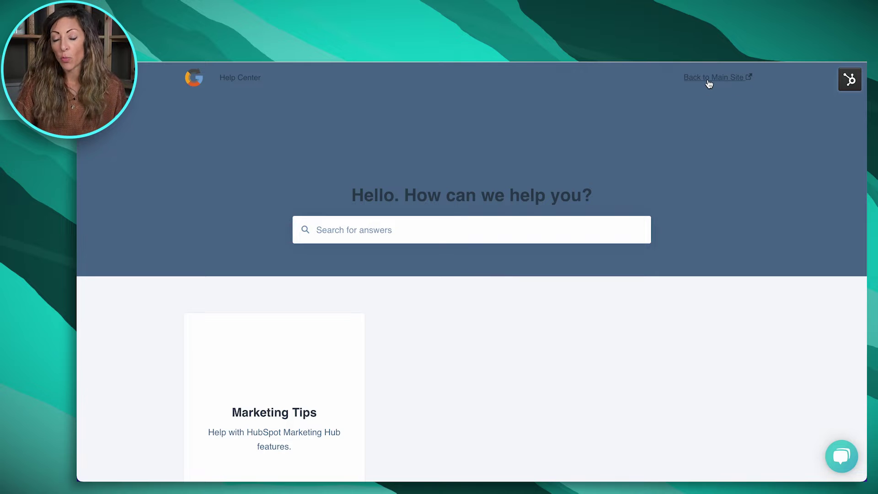
pyautogui.scroll(-3, 304, 426)
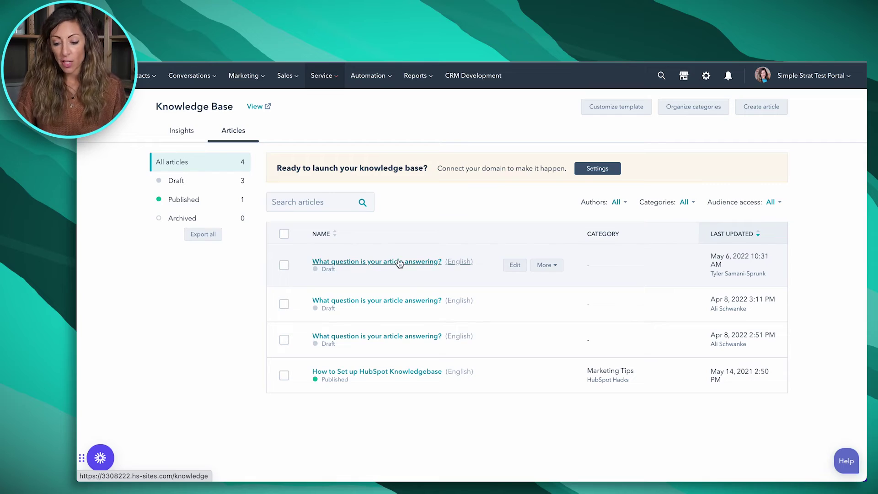
pyautogui.click(398, 261)
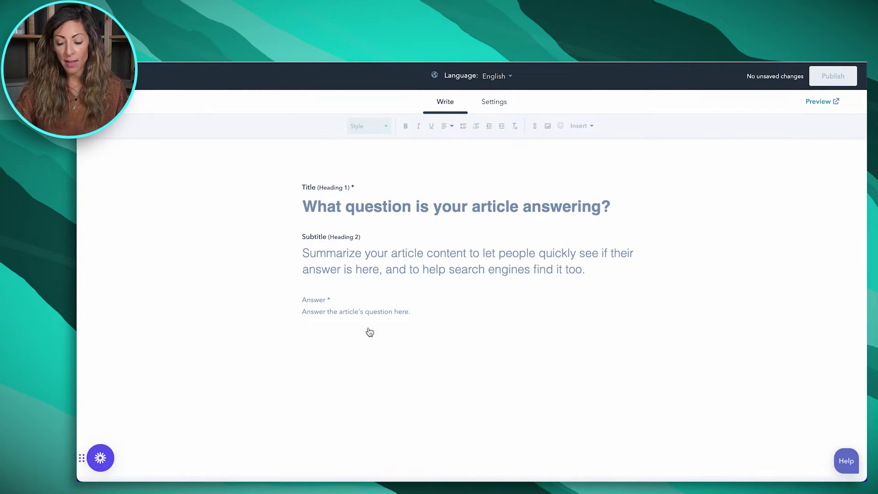
pyautogui.click(496, 101)
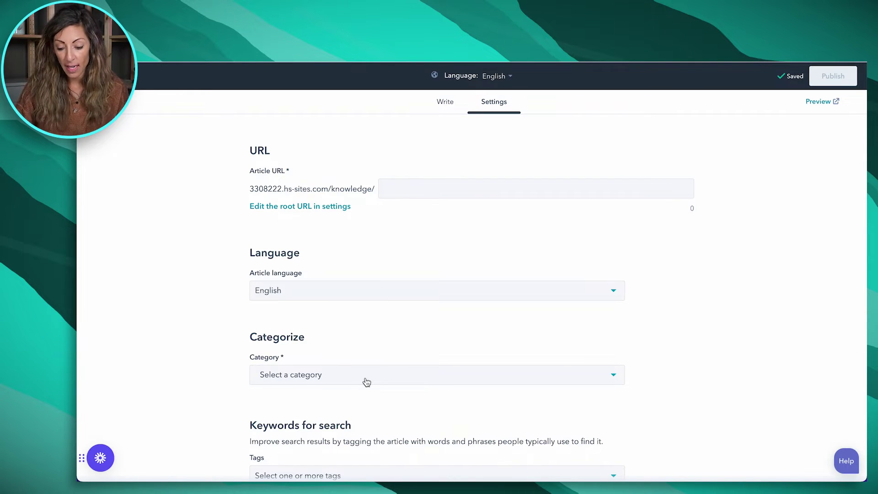
# Review the draft's URL, category, tags, meta description and audience settings, then leave the editor
pyautogui.scroll(-3, 366, 382)
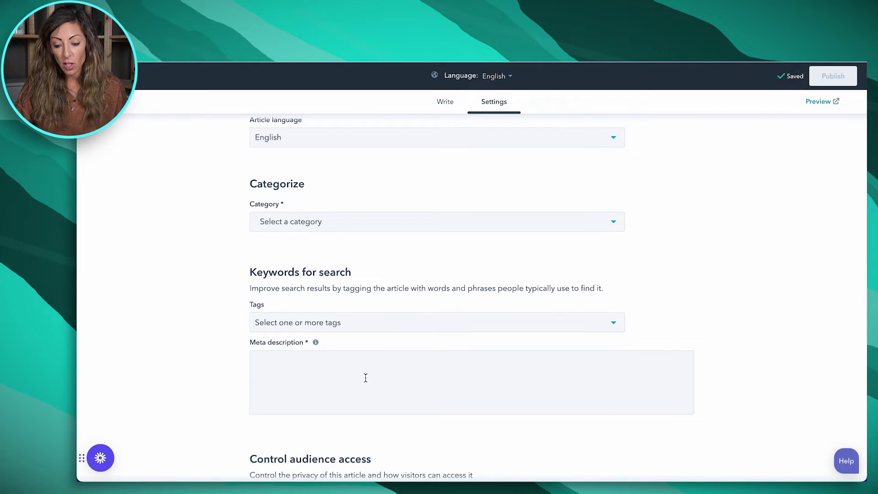
pyautogui.scroll(-1, 365, 377)
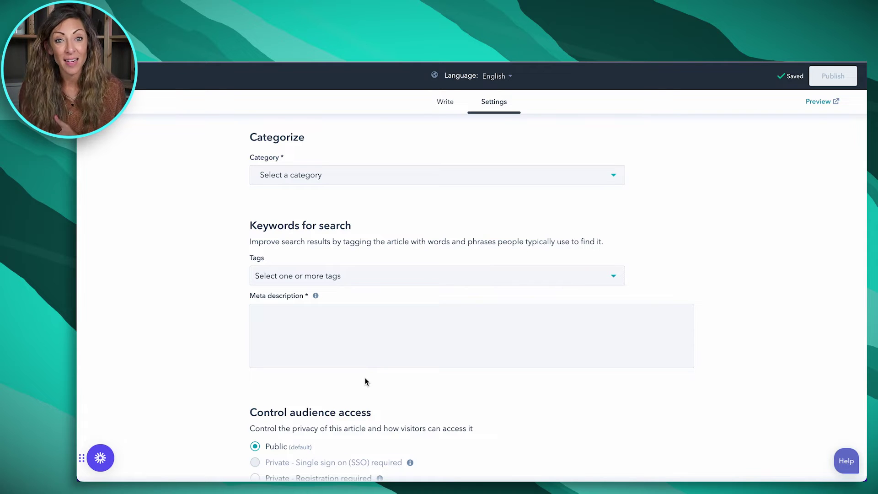
pyautogui.scroll(-2, 365, 381)
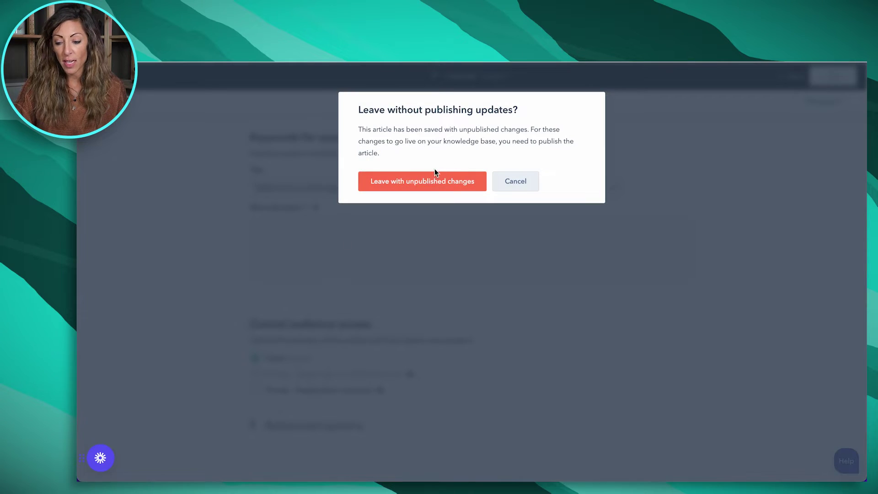
pyautogui.click(435, 174)
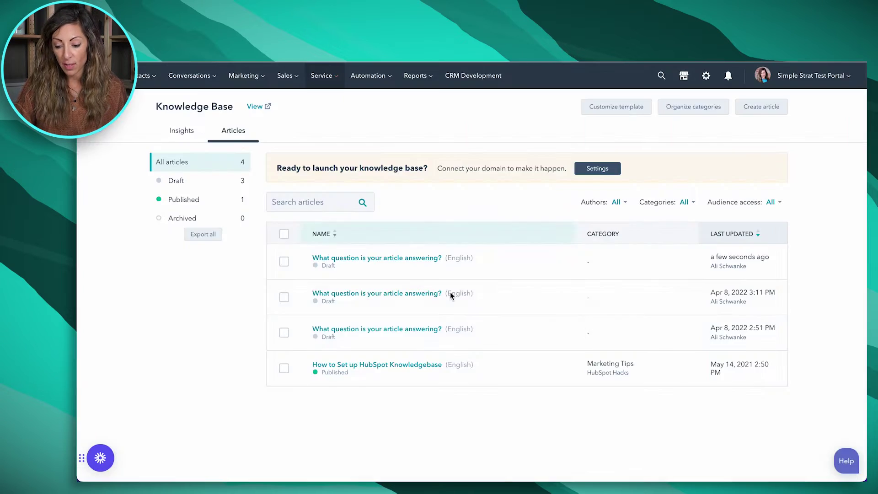
pyautogui.click(423, 366)
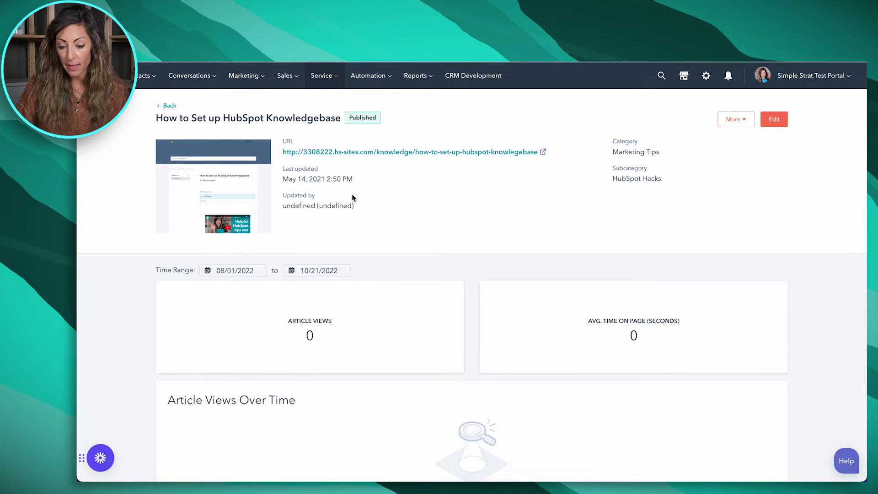
pyautogui.click(774, 119)
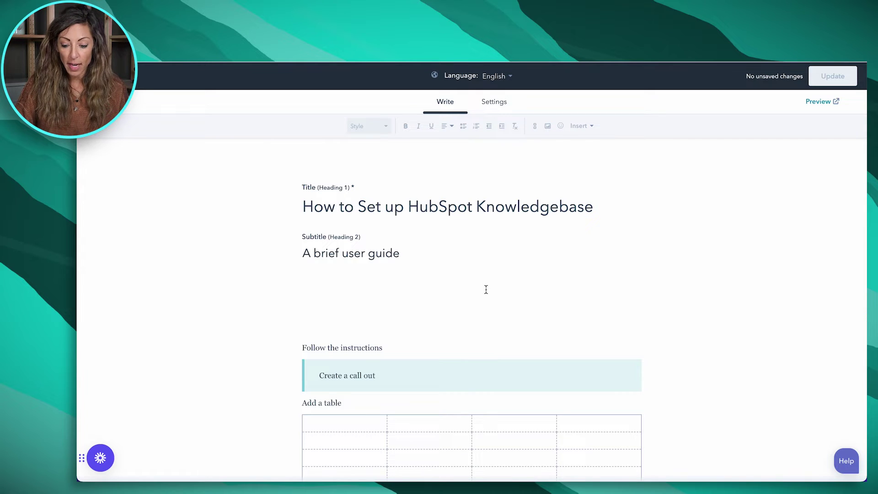
pyautogui.scroll(-8, 486, 289)
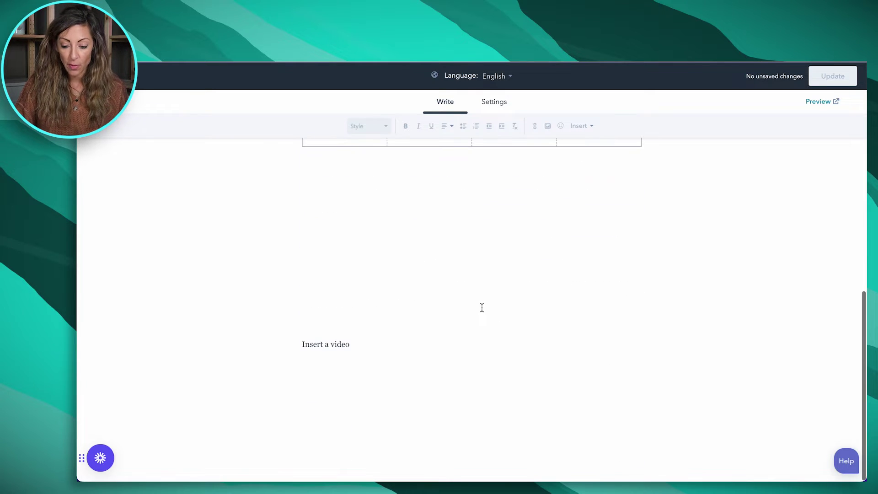
pyautogui.click(495, 103)
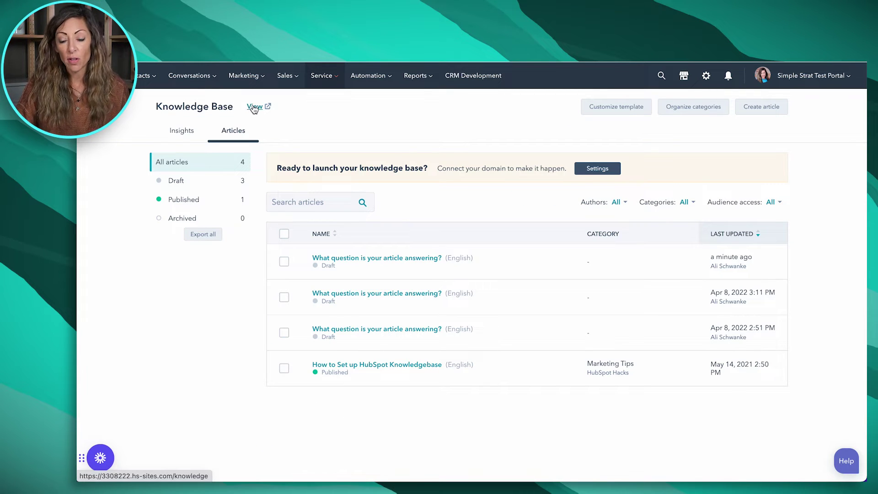
# Open the knowledge base template customization and switch its preview to the Home Page template
pyautogui.click(254, 107)
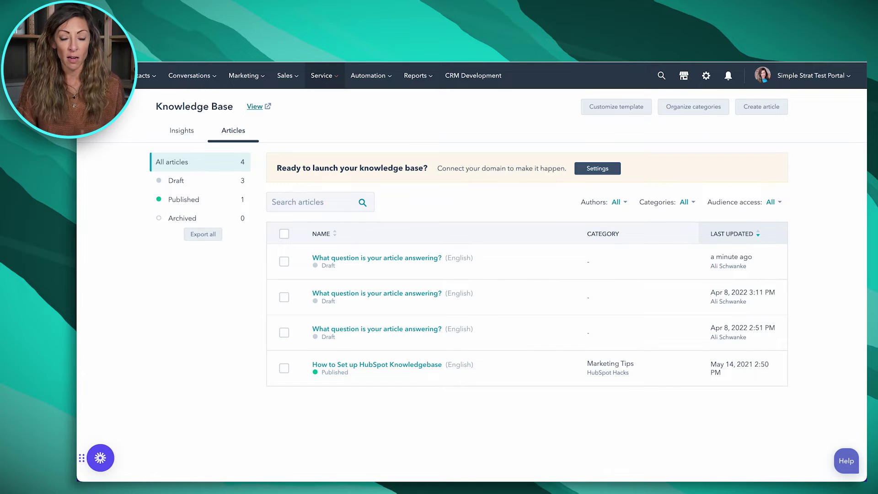
pyautogui.click(597, 107)
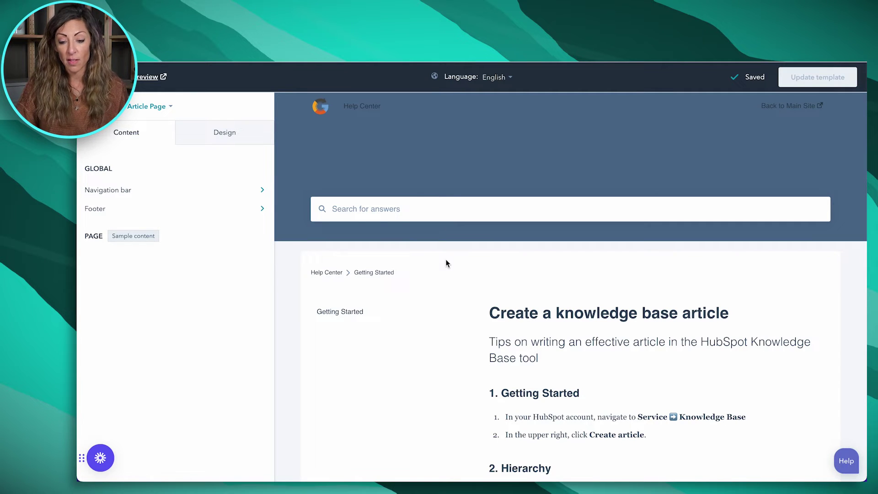
pyautogui.click(161, 109)
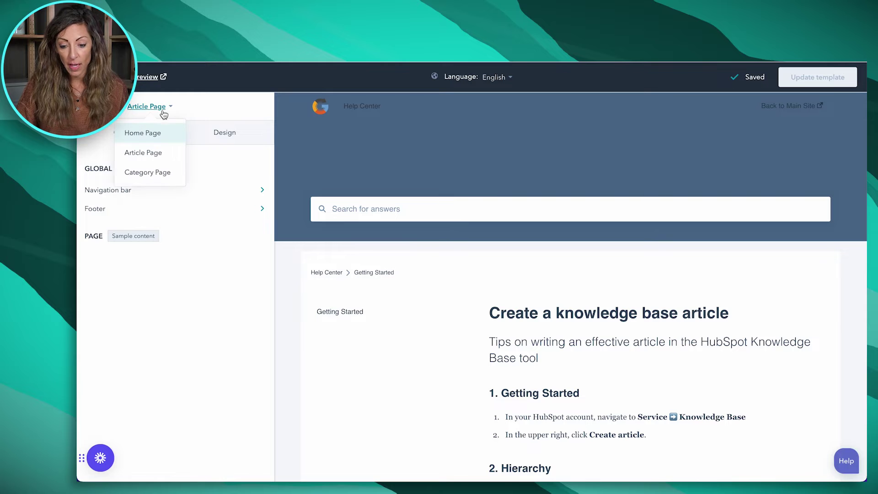
pyautogui.click(148, 136)
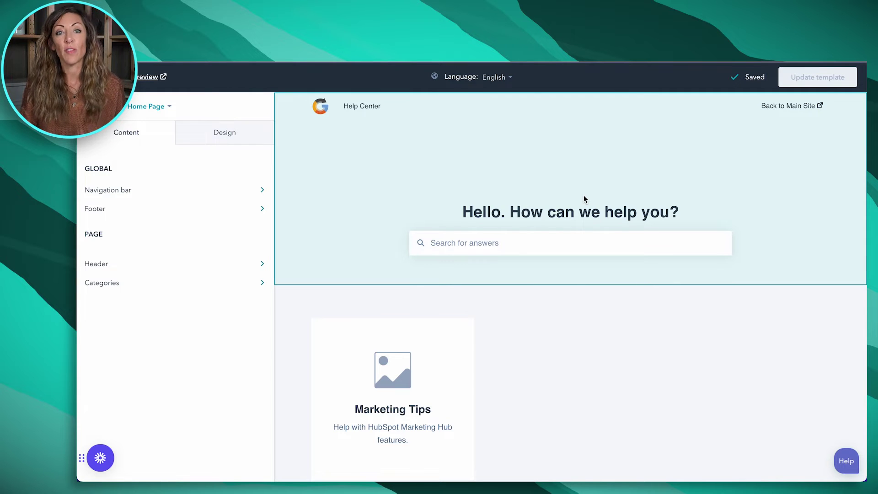
# Review the navigation bar's logo and URL fields, then enable the support form link
pyautogui.click(249, 188)
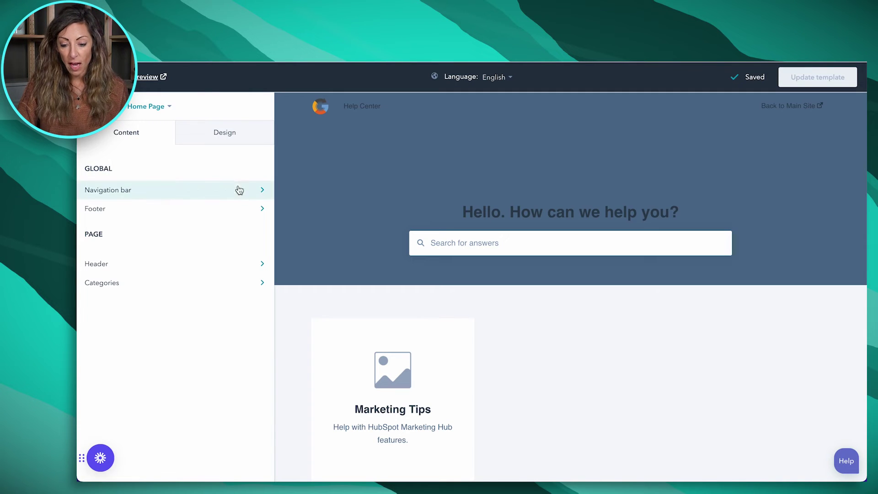
pyautogui.moveTo(205, 250)
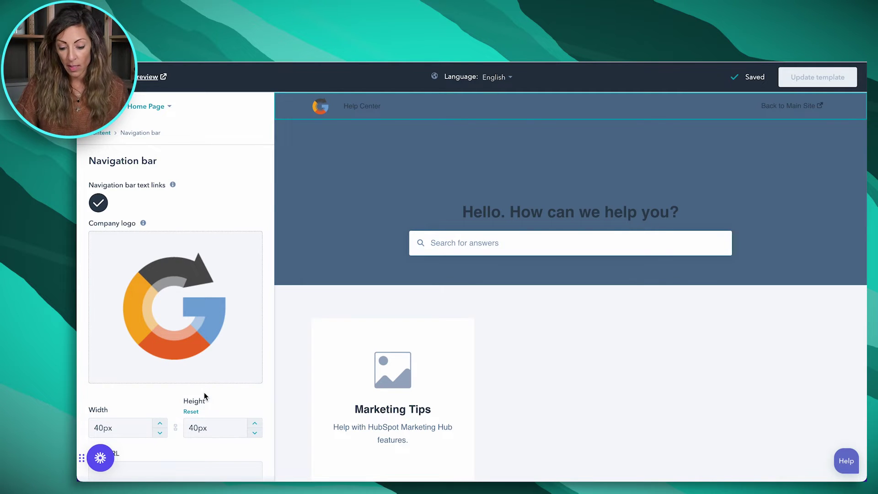
pyautogui.scroll(-3, 204, 392)
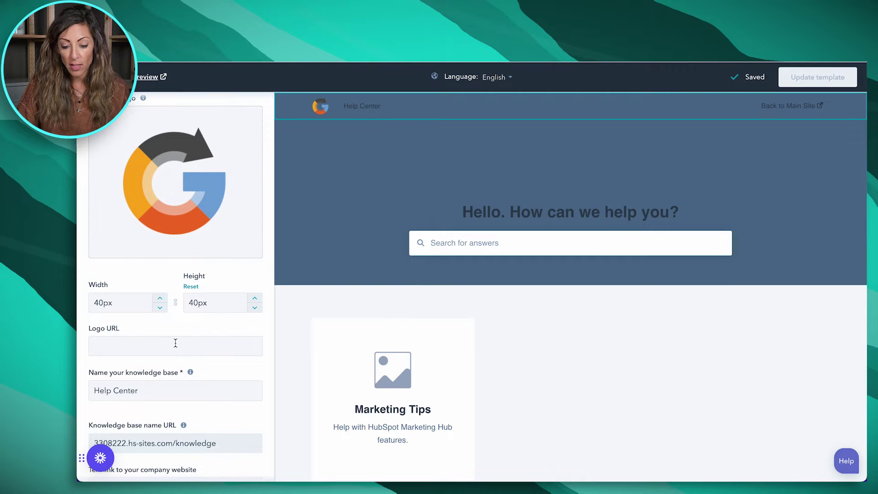
pyautogui.click(165, 347)
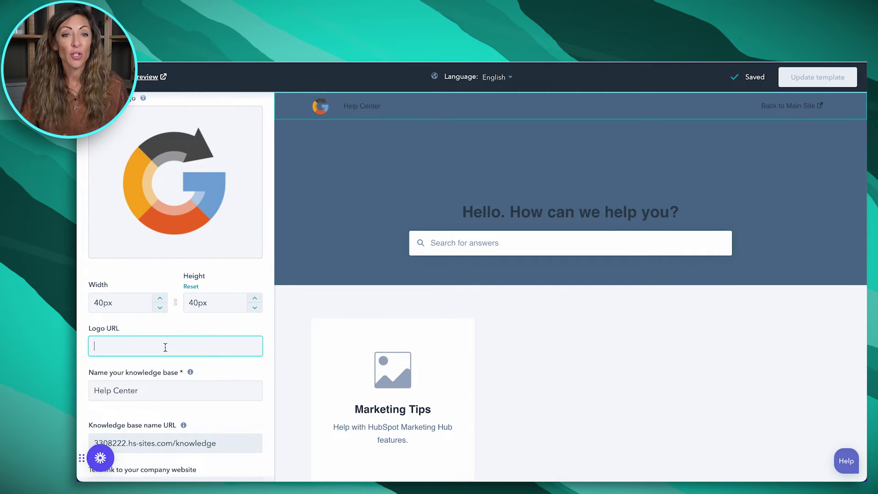
pyautogui.scroll(-2, 160, 329)
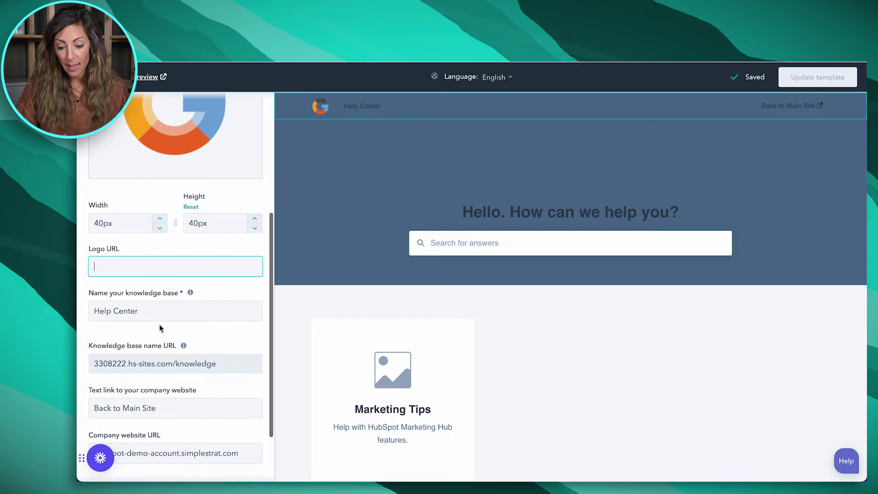
pyautogui.scroll(1, 152, 310)
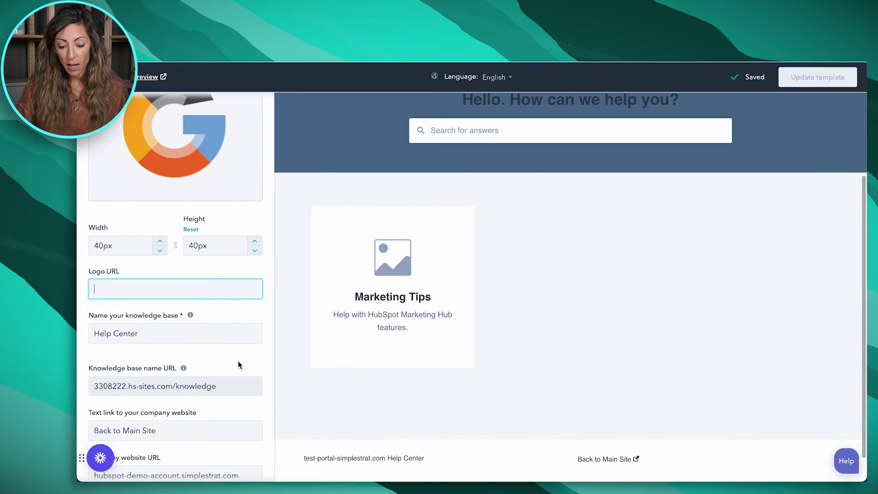
pyautogui.scroll(3, 613, 167)
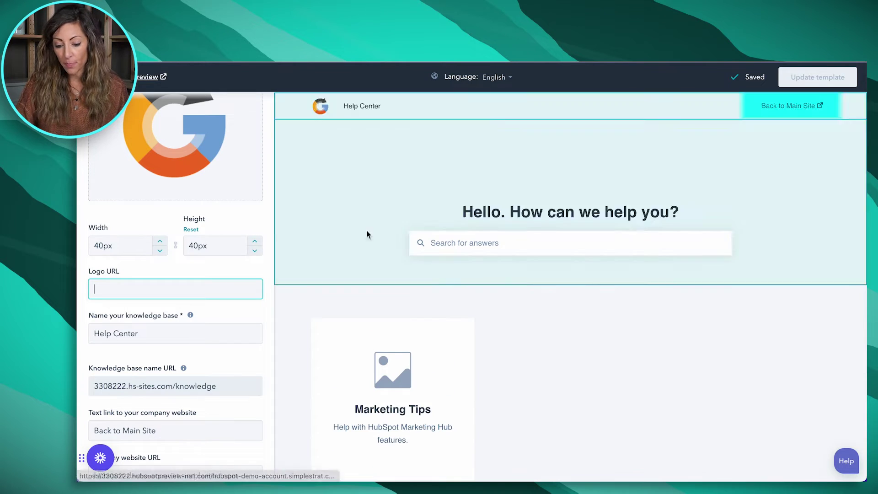
pyautogui.scroll(-2, 117, 441)
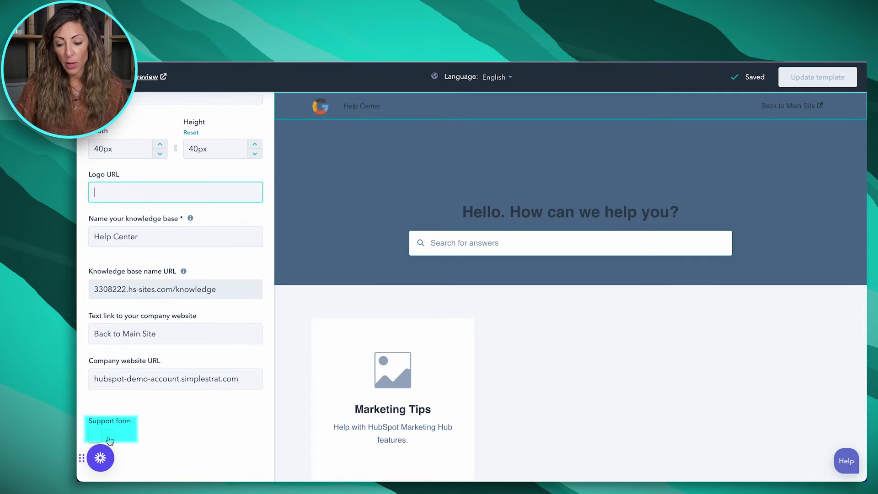
pyautogui.click(109, 438)
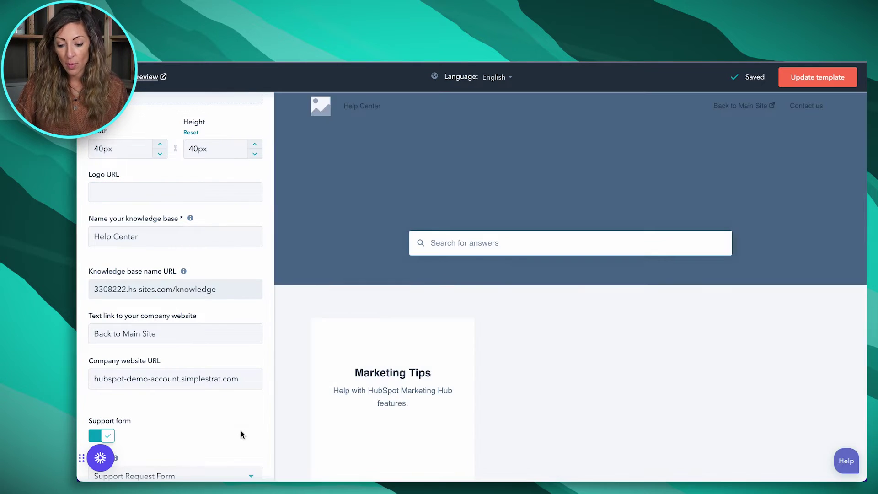
# Turn the support form back off and bring up the Design settings showing the Tiles template
pyautogui.scroll(-2, 240, 429)
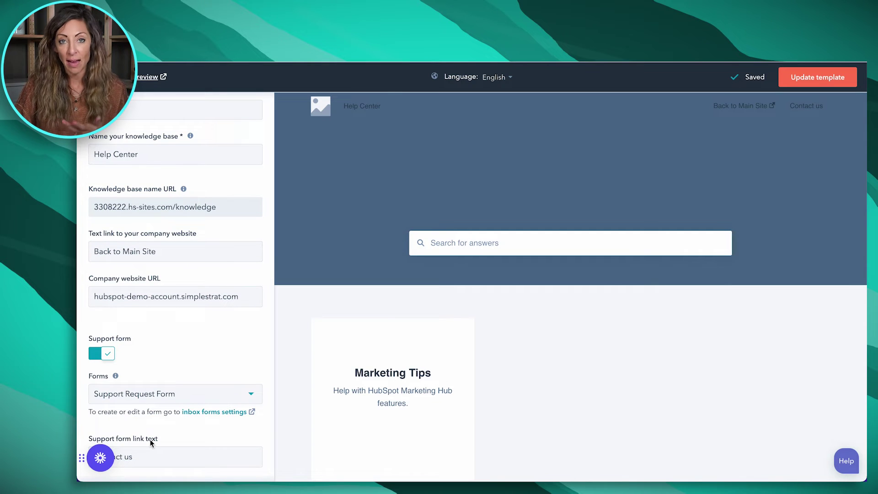
pyautogui.click(95, 354)
pyautogui.scroll(6, 166, 284)
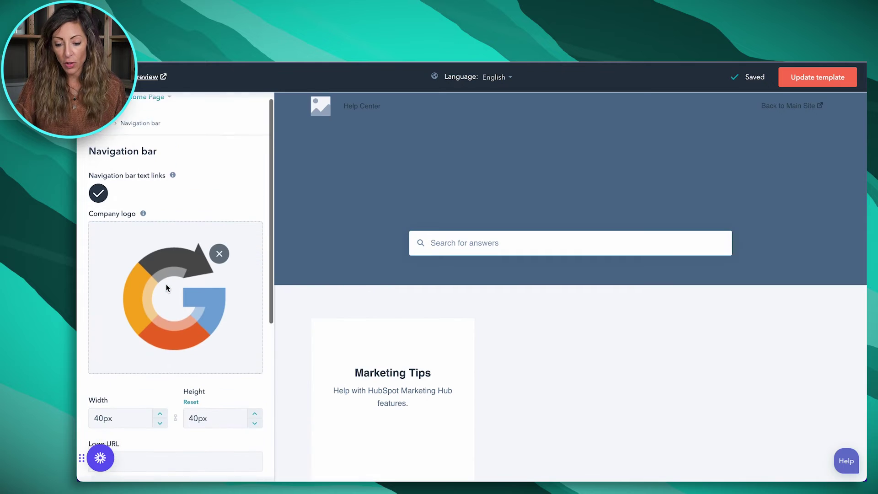
pyautogui.scroll(1, 165, 283)
pyautogui.click(106, 133)
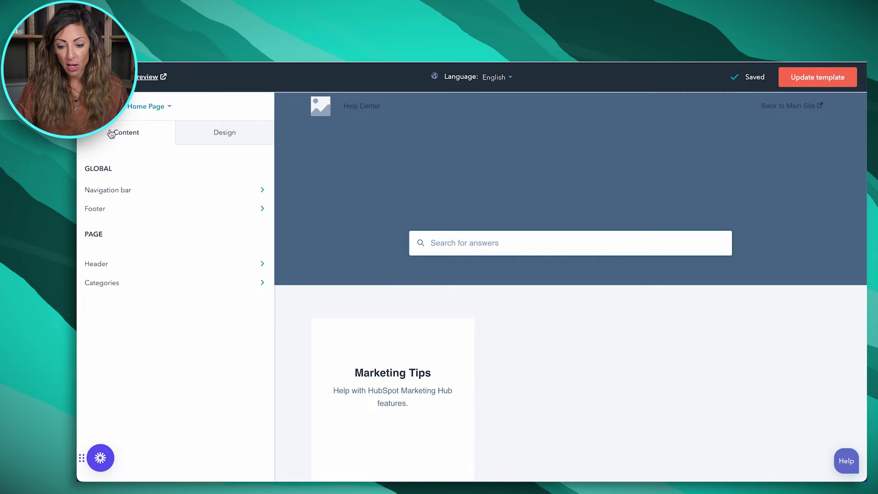
pyautogui.click(244, 132)
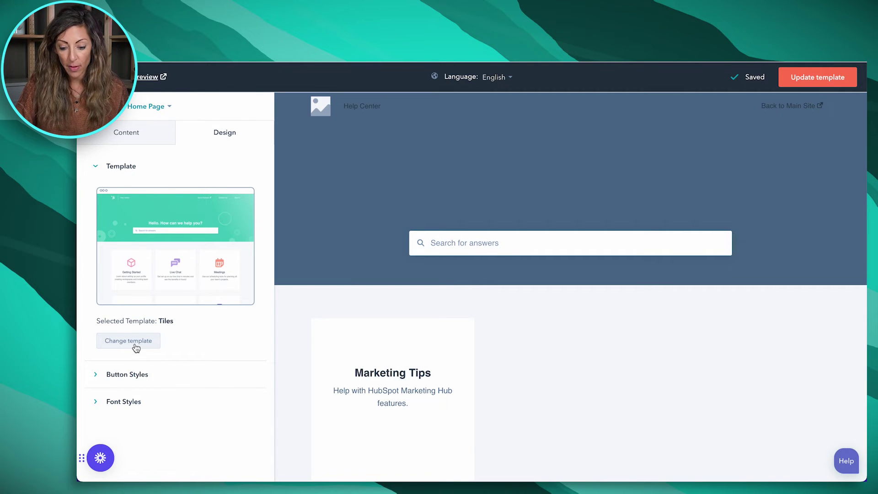
# Browse the five home-page templates, keep Tiles, and open the published article's More actions menu
pyautogui.click(134, 343)
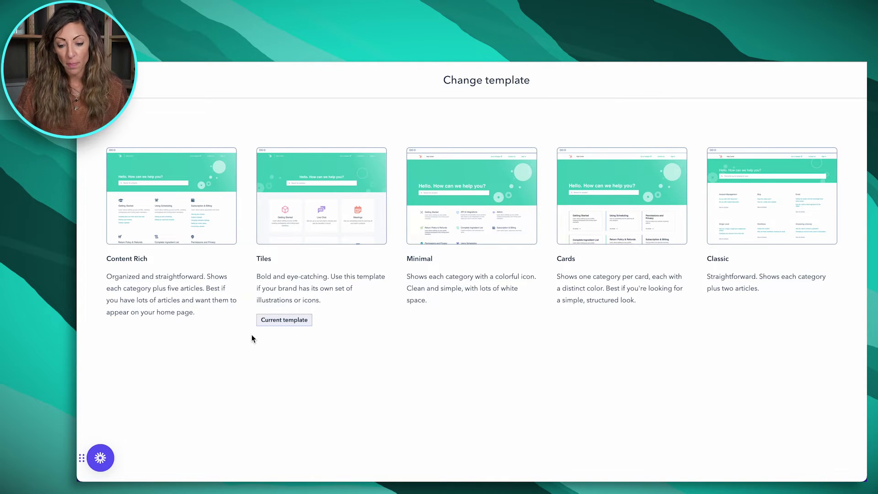
pyautogui.moveTo(201, 225)
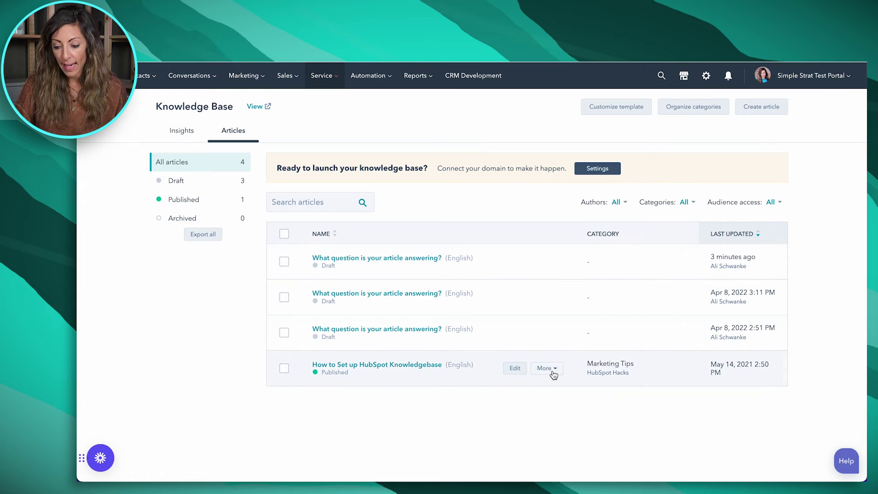
pyautogui.click(554, 374)
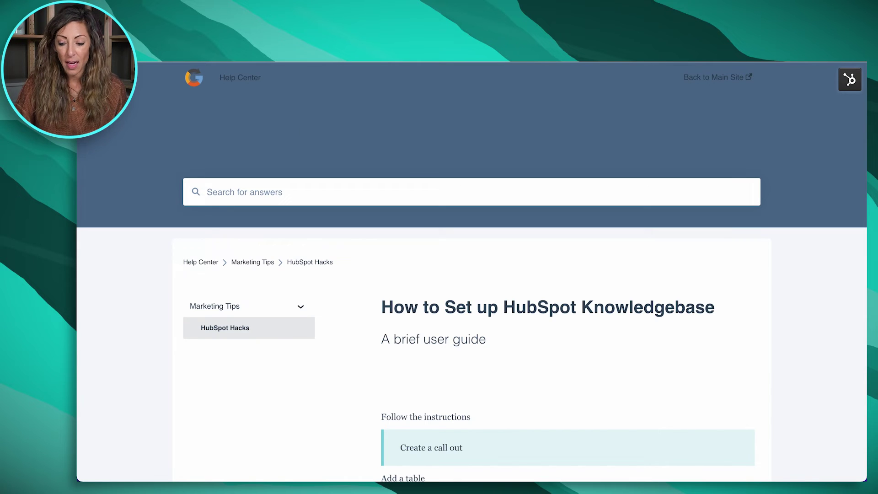
# Scroll through the live 'How to Set up HubSpot Knowledgebase' article, then return to the articles list
pyautogui.scroll(-10, 517, 408)
pyautogui.scroll(10, 517, 407)
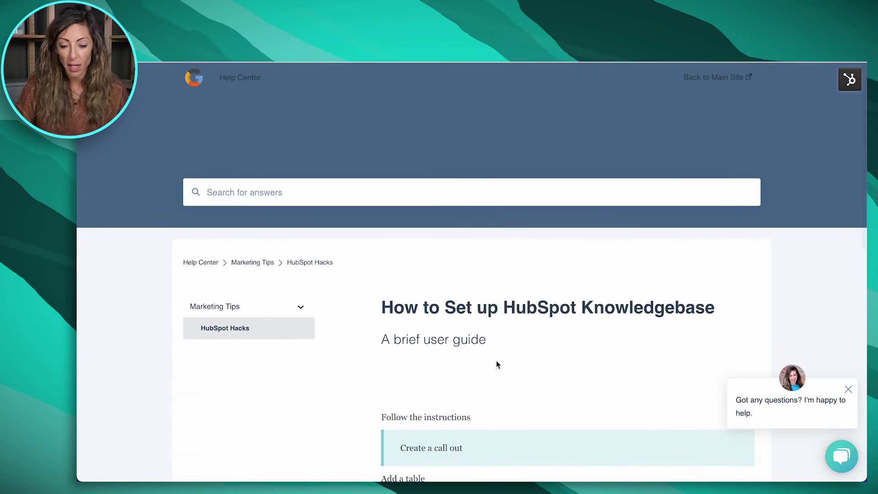
pyautogui.hotkey('ctrl', 'shift', 'Tab')
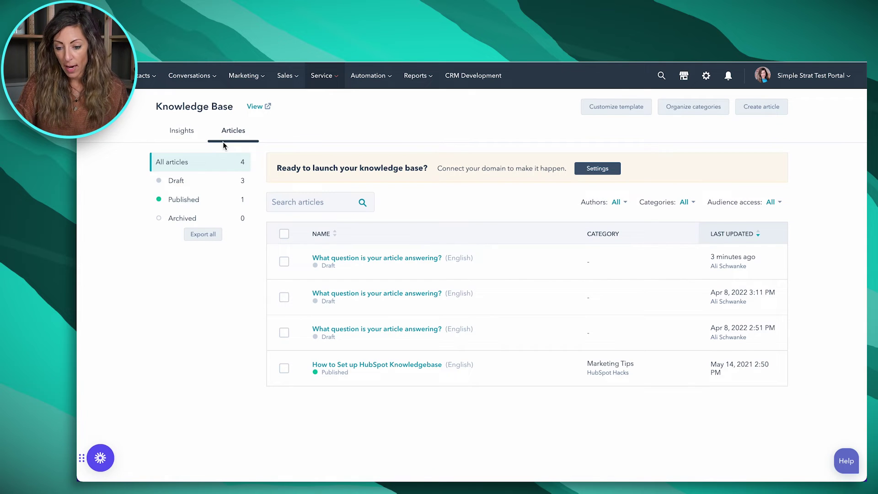
# From the template's Design settings, preview the Minimal home-page template while leaving Tiles selected
pyautogui.click(629, 109)
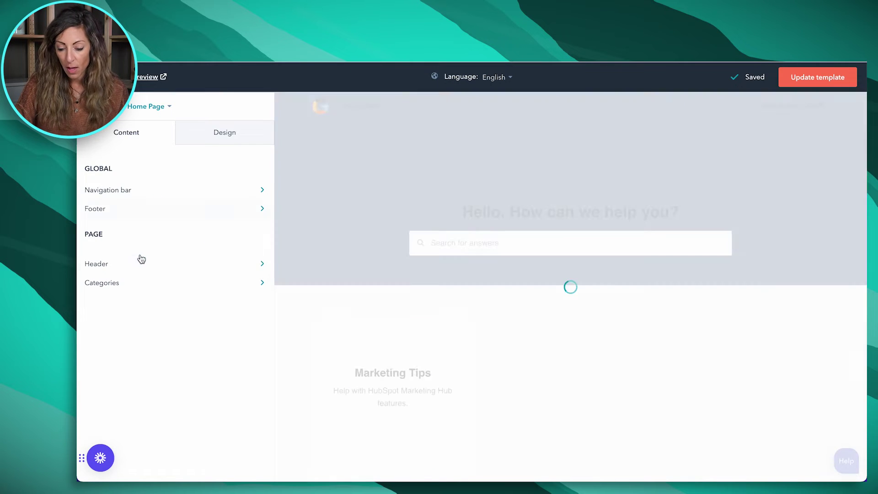
pyautogui.click(221, 138)
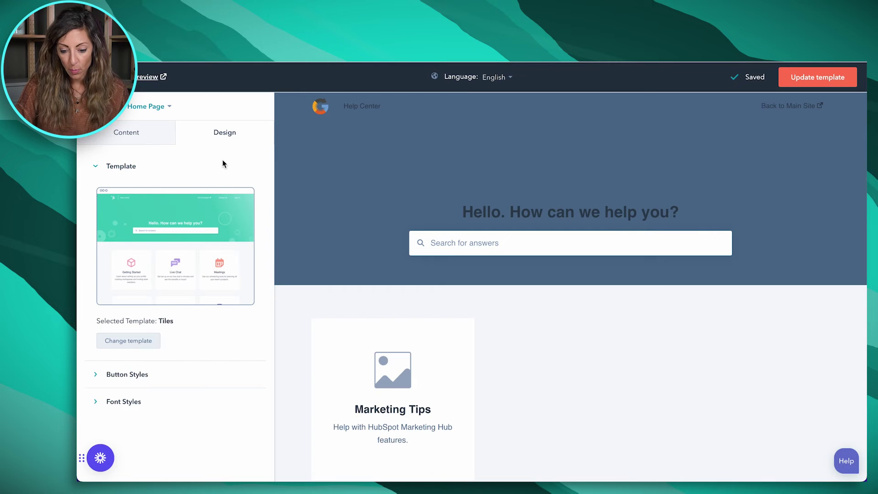
pyautogui.click(130, 342)
pyautogui.moveTo(432, 207)
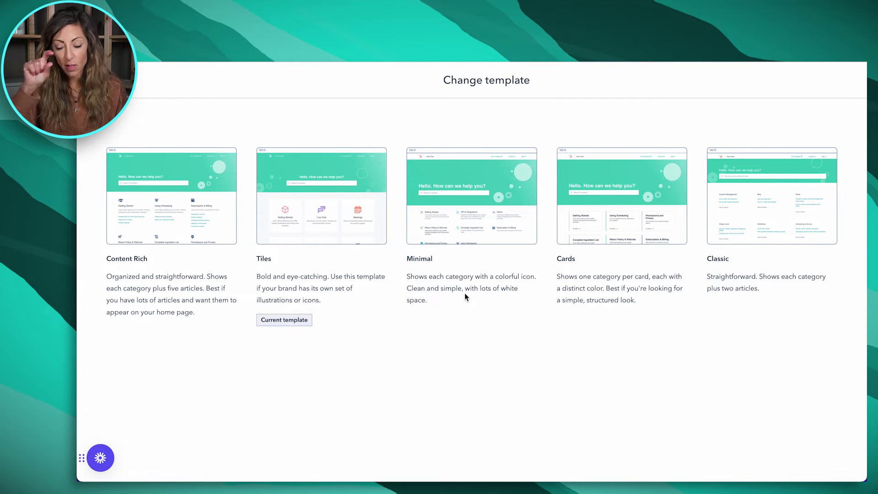
pyautogui.moveTo(473, 183)
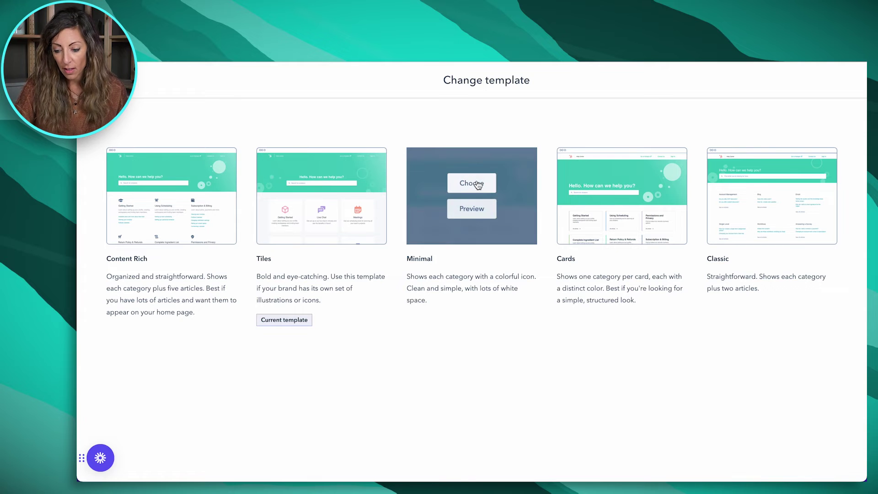
pyautogui.click(476, 210)
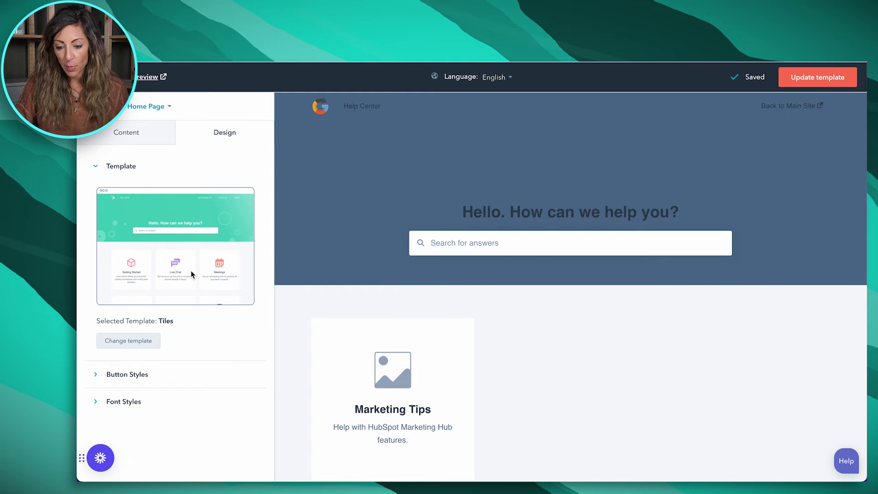
# Expand the link colour and site font style settings to review them
pyautogui.click(123, 374)
pyautogui.scroll(-3, 189, 382)
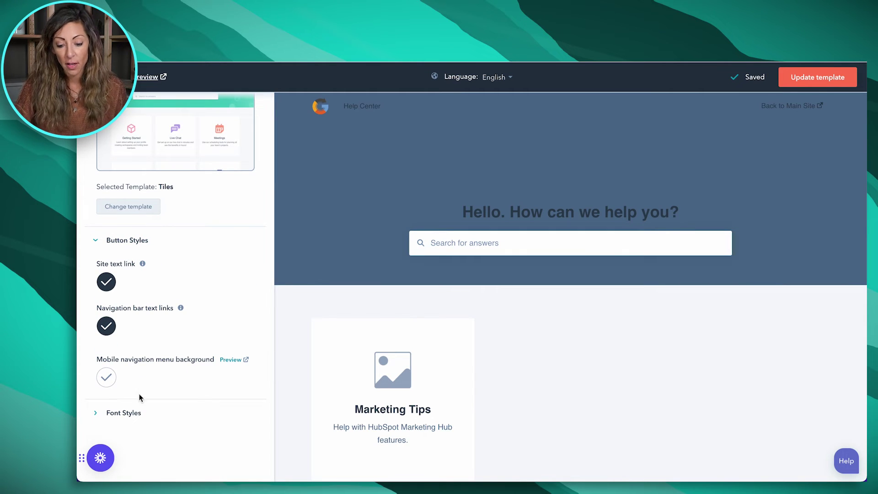
pyautogui.click(124, 413)
pyautogui.scroll(-4, 165, 367)
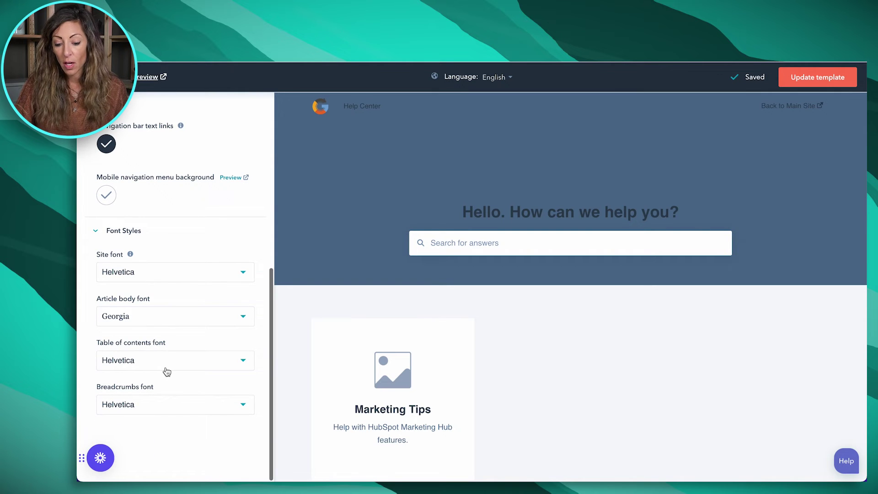
pyautogui.scroll(7, 167, 371)
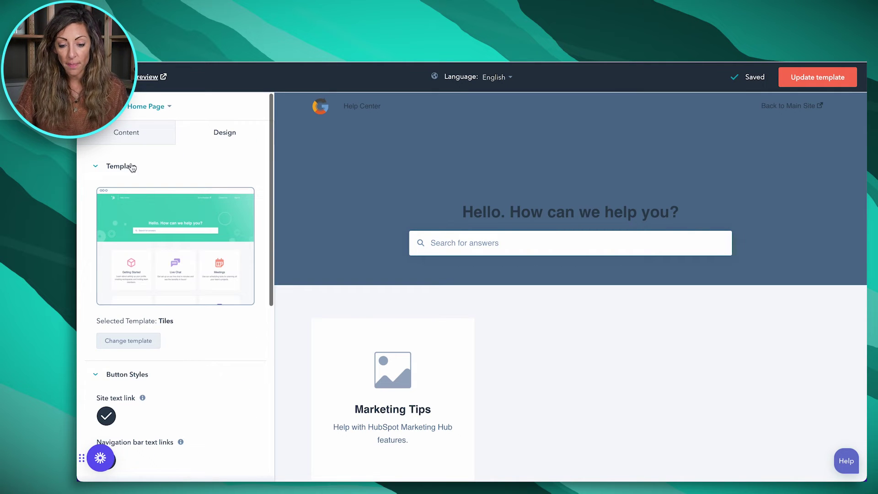
# Preview the template on an Article Page and the Accounts and billing category page, then exit
pyautogui.click(152, 150)
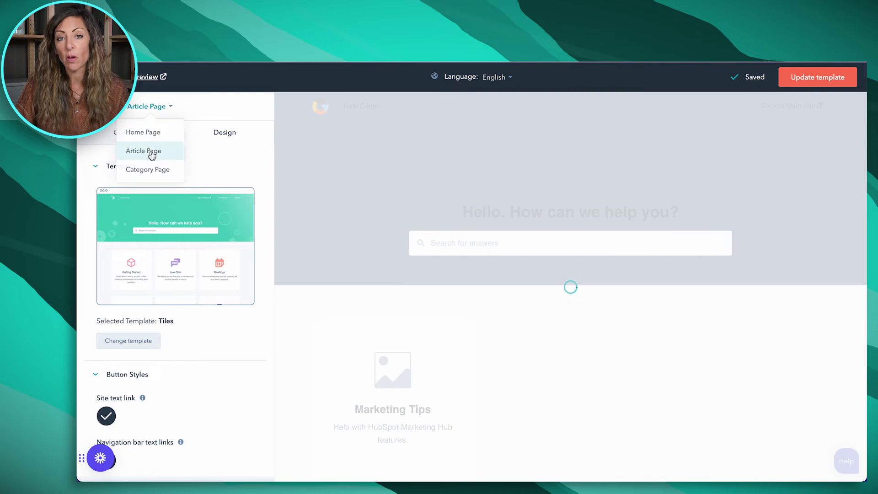
pyautogui.scroll(-6, 207, 339)
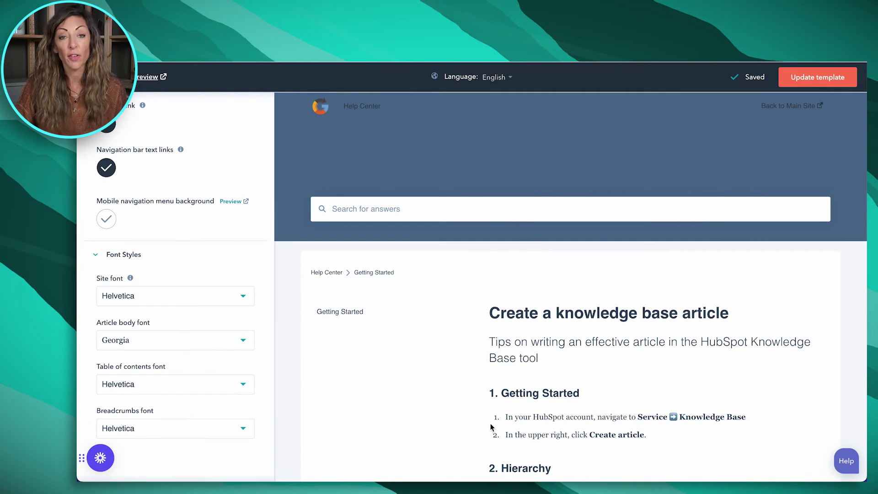
pyautogui.scroll(6, 184, 235)
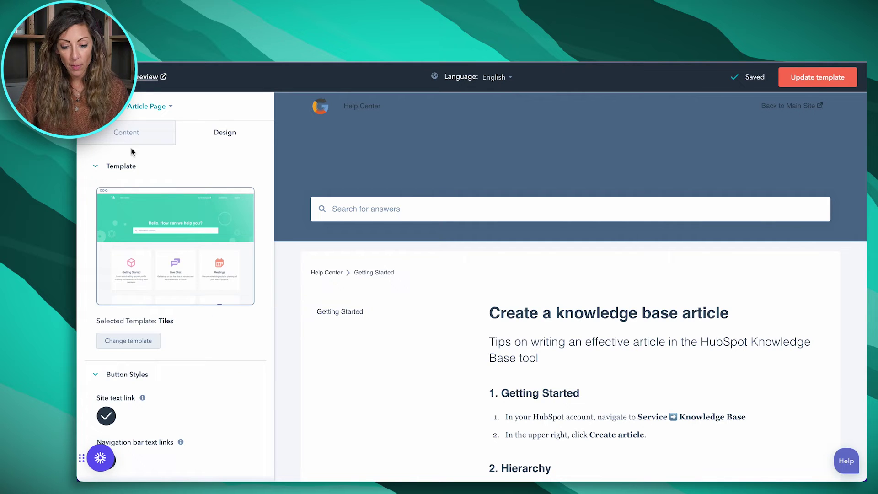
pyautogui.click(154, 105)
pyautogui.click(148, 172)
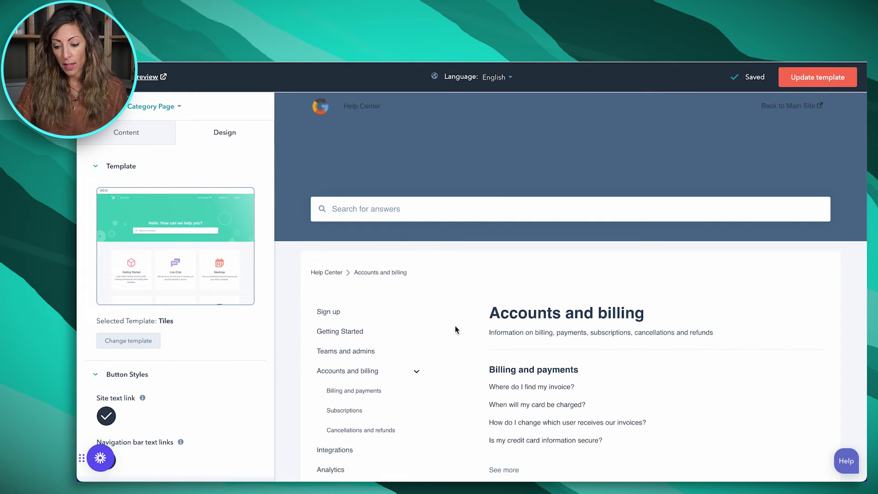
pyautogui.scroll(-3, 566, 366)
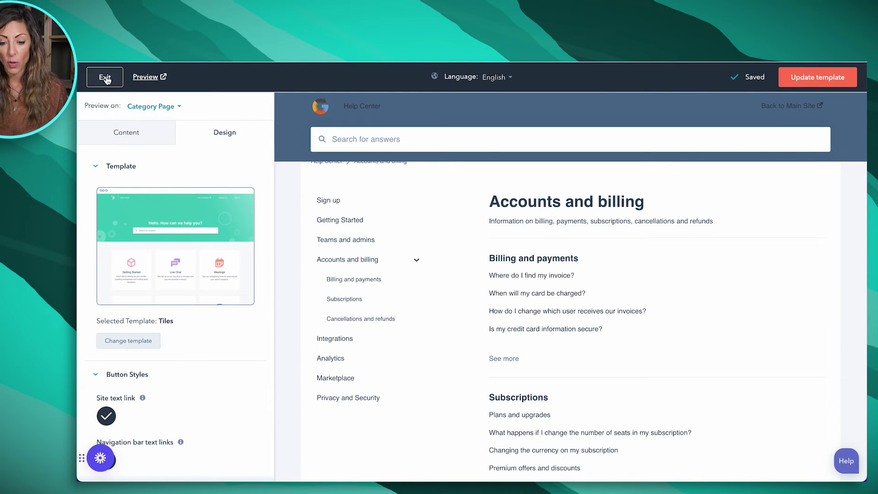
pyautogui.click(106, 78)
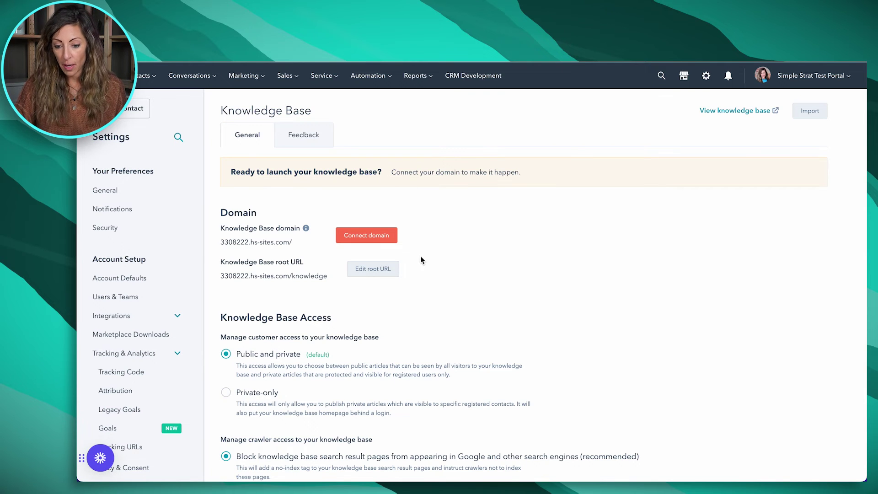
# Scroll through the Knowledge Base settings' domain, access, search-engine blocking and language options
pyautogui.scroll(-10, 148, 300)
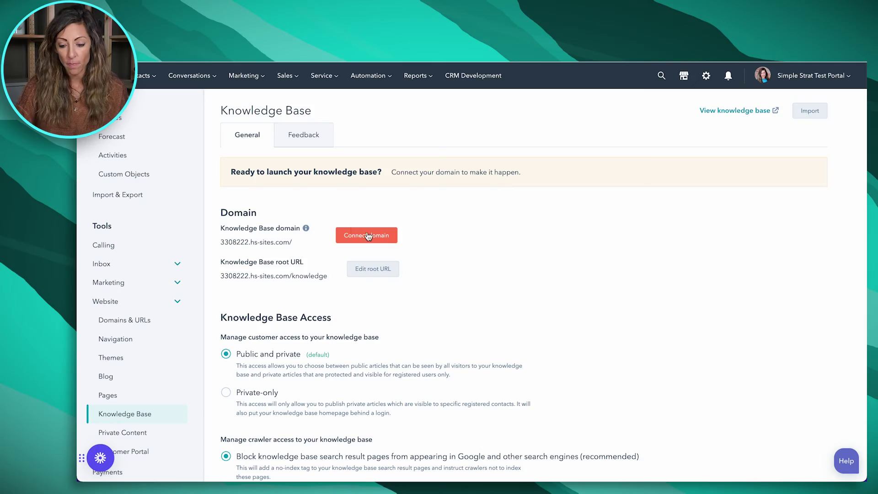
pyautogui.scroll(-3, 401, 336)
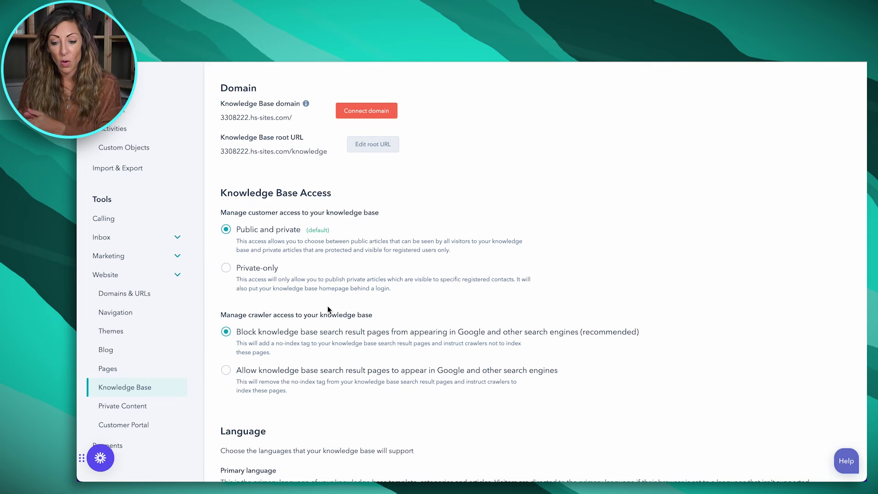
pyautogui.scroll(-2, 327, 306)
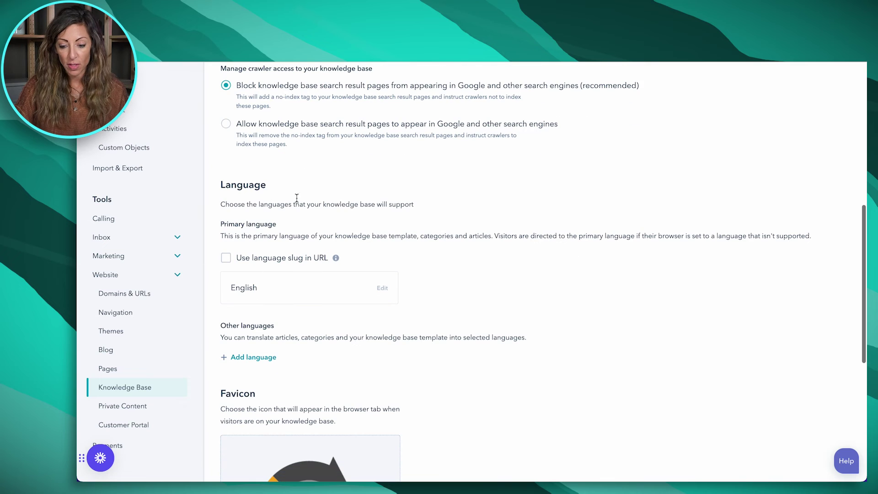
pyautogui.scroll(-5, 438, 295)
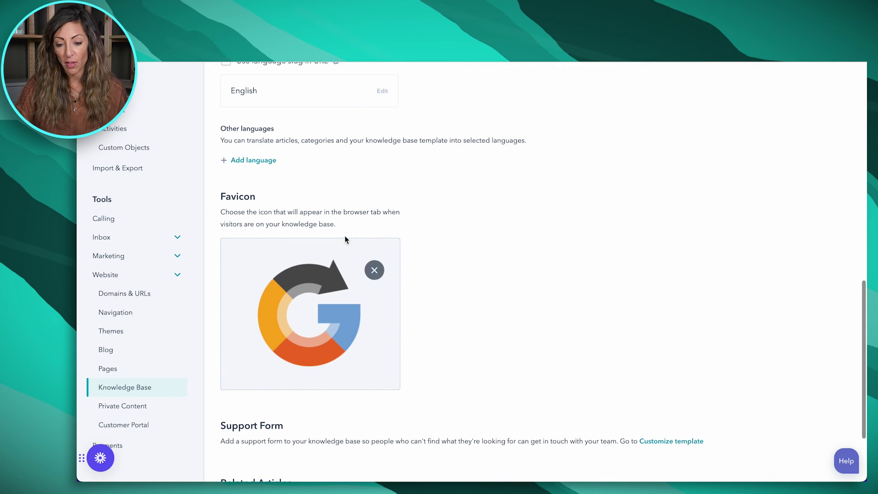
pyautogui.moveTo(264, 20)
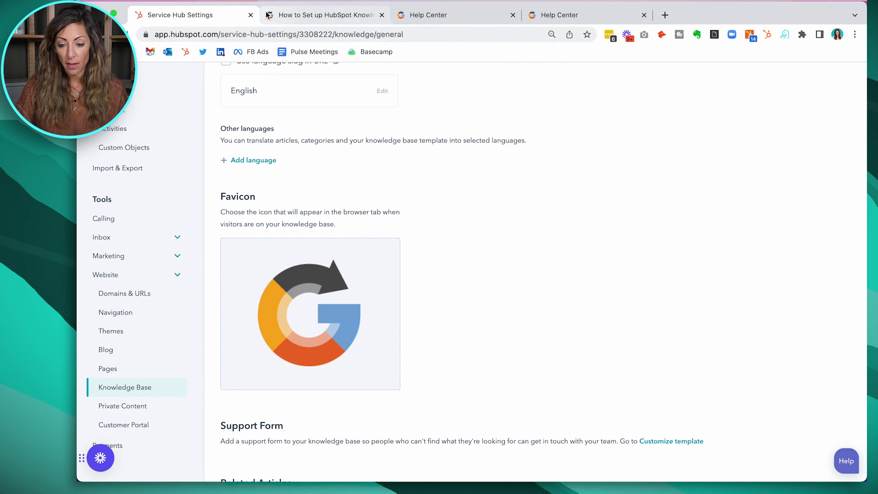
pyautogui.scroll(-1, 427, 347)
pyautogui.scroll(-2, 426, 343)
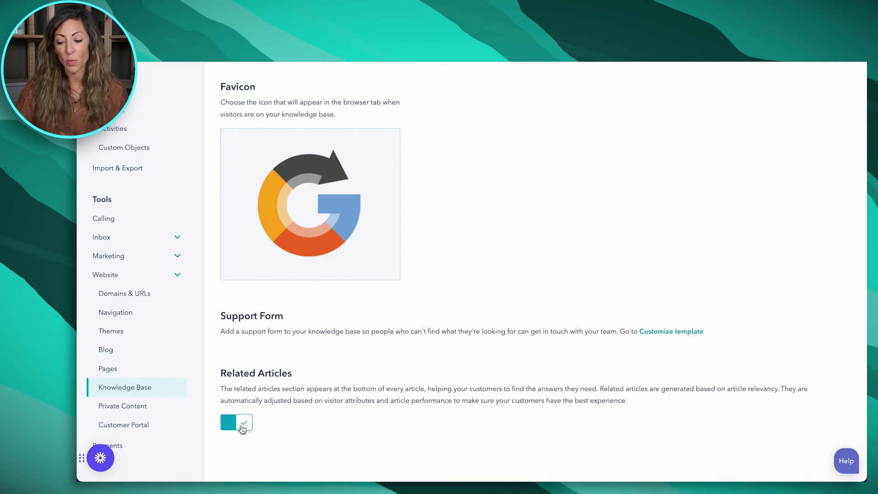
pyautogui.scroll(15, 242, 425)
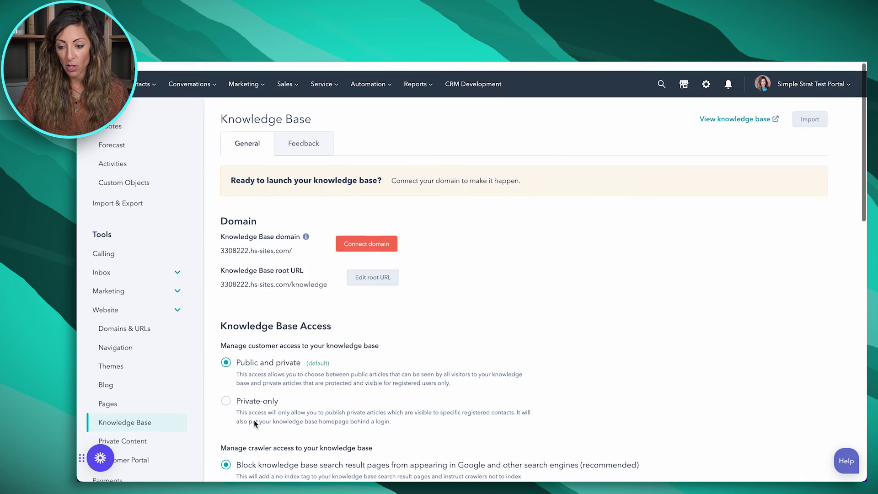
# Show the Feedback settings with the 'Was this article helpful?' prompt and the GDPR notice set to None
pyautogui.click(309, 139)
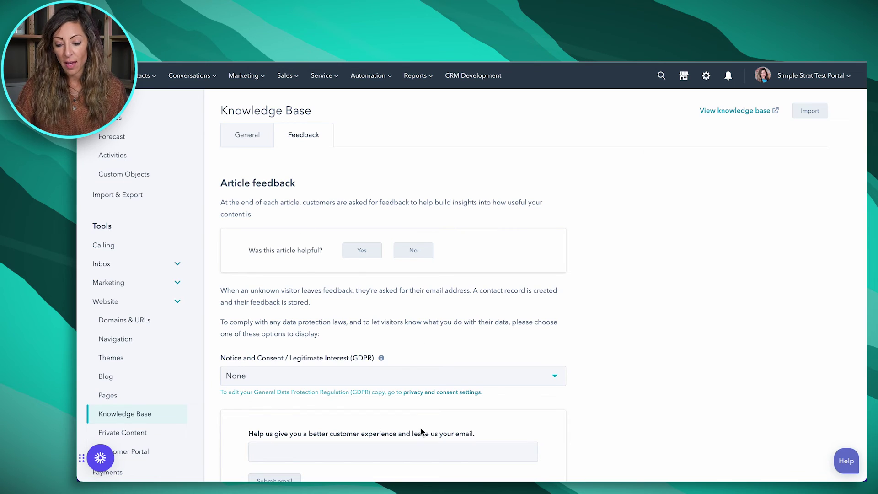
pyautogui.scroll(-3, 420, 428)
pyautogui.scroll(3, 485, 269)
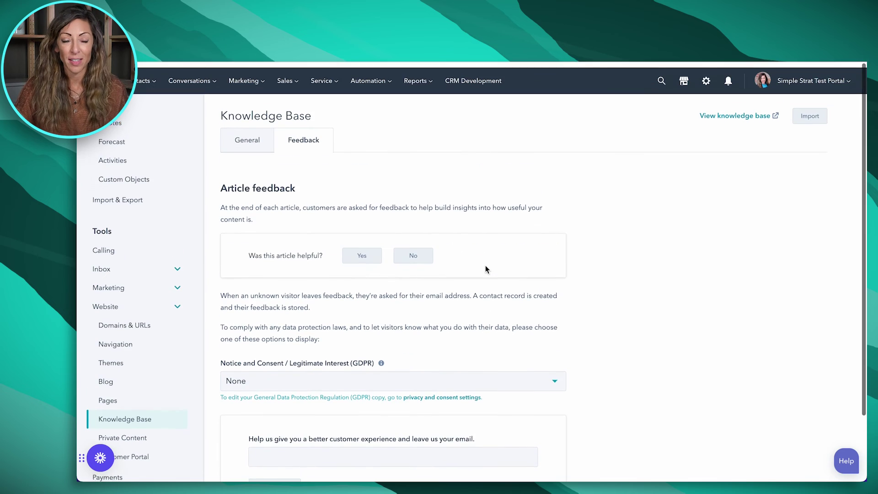